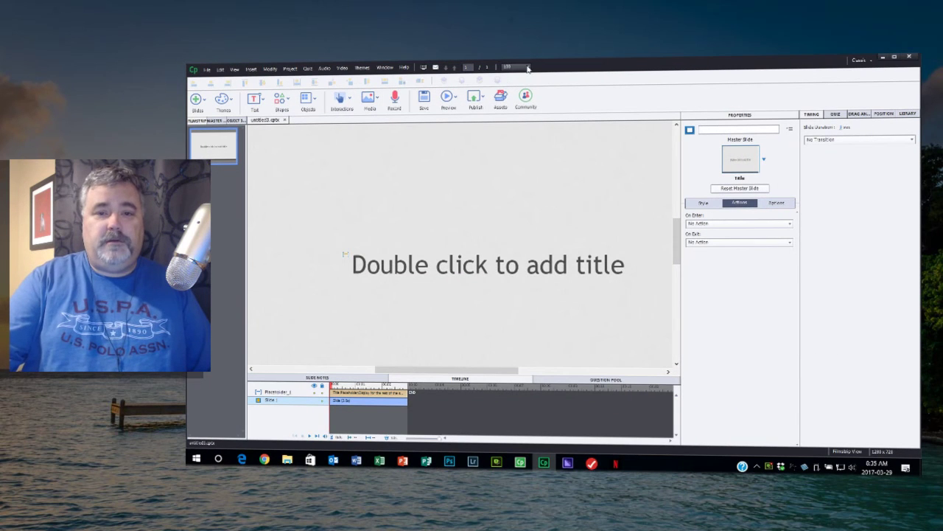
Step: Insert a button on the title slide and place it near the slide's lower-right corner
{"action": "left_click", "coordinate": [528, 67]}
{"action": "left_click", "coordinate": [516, 108]}
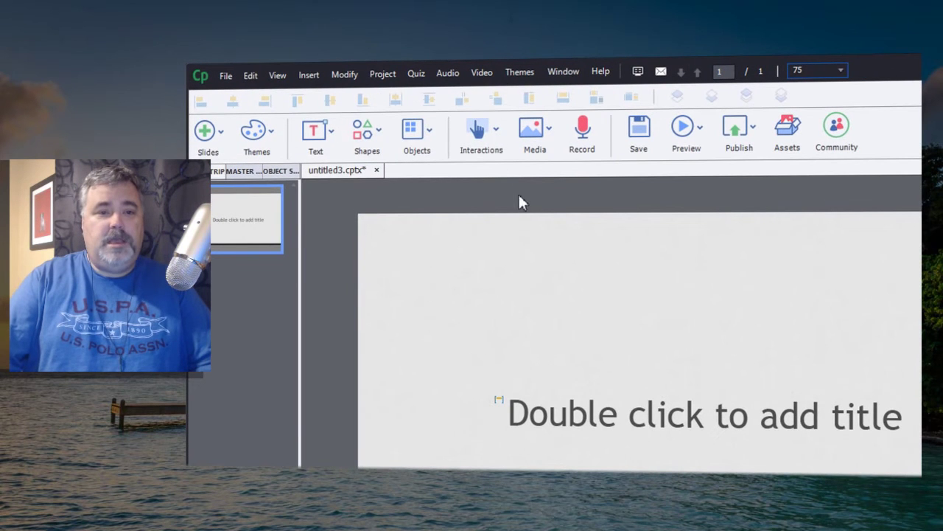
{"action": "left_click", "coordinate": [499, 133]}
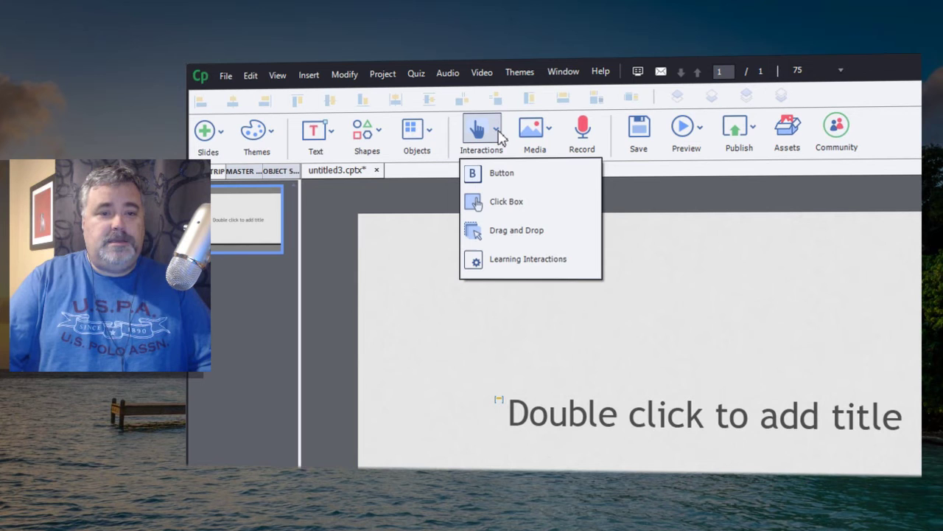
{"action": "left_click", "coordinate": [504, 172]}
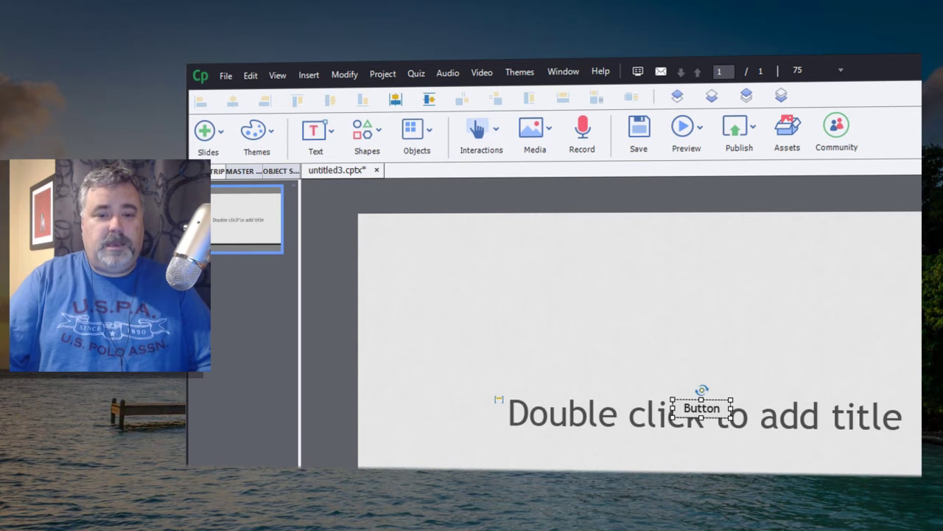
{"action": "left_click_drag", "start_coordinate": [704, 413], "coordinate": [942, 530]}
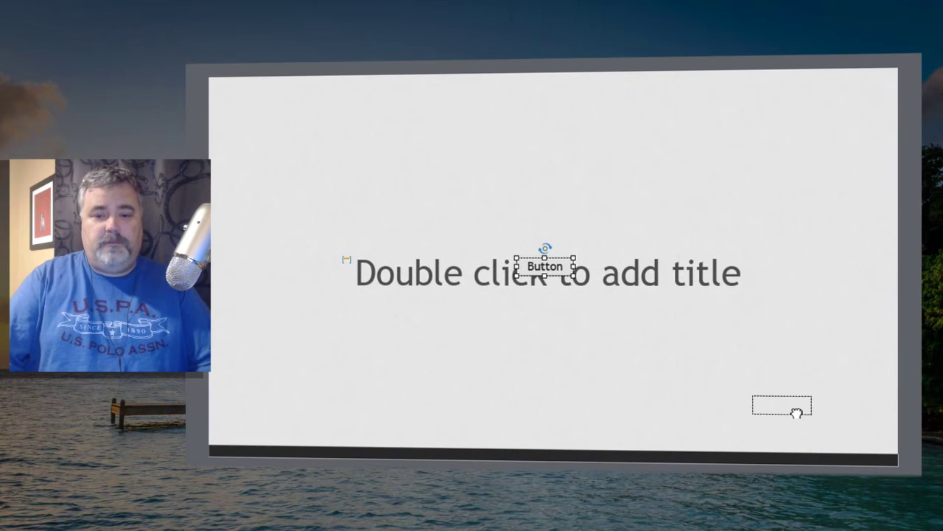
{"action": "left_click_drag", "start_coordinate": [797, 413], "coordinate": [821, 423]}
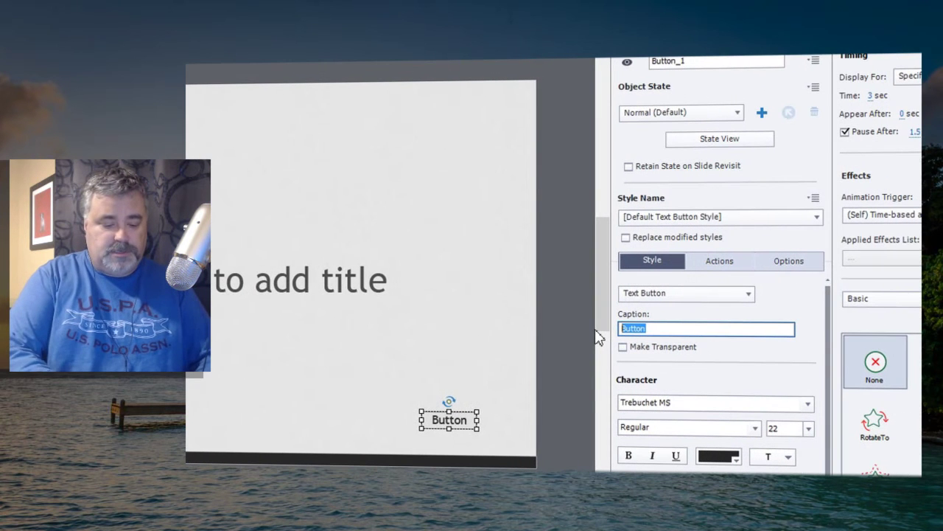
Step: Set the caption of the title slide's button to Next
{"action": "type", "text": "Next"}
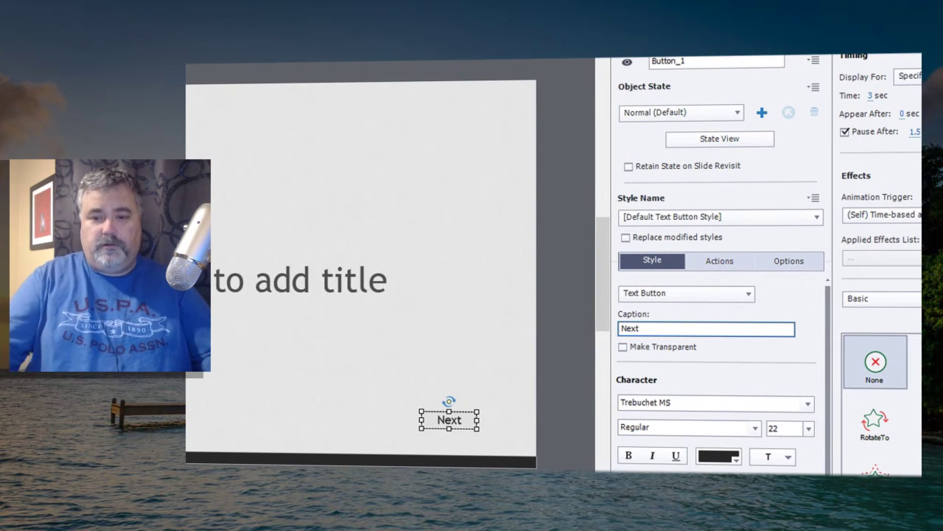
{"action": "left_click", "coordinate": [528, 372]}
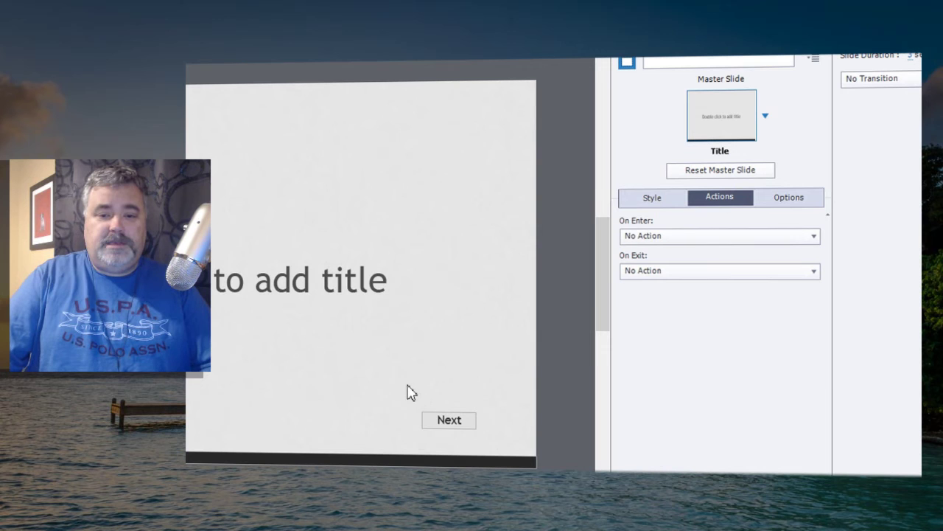
{"action": "left_click_drag", "start_coordinate": [403, 385], "coordinate": [493, 449]}
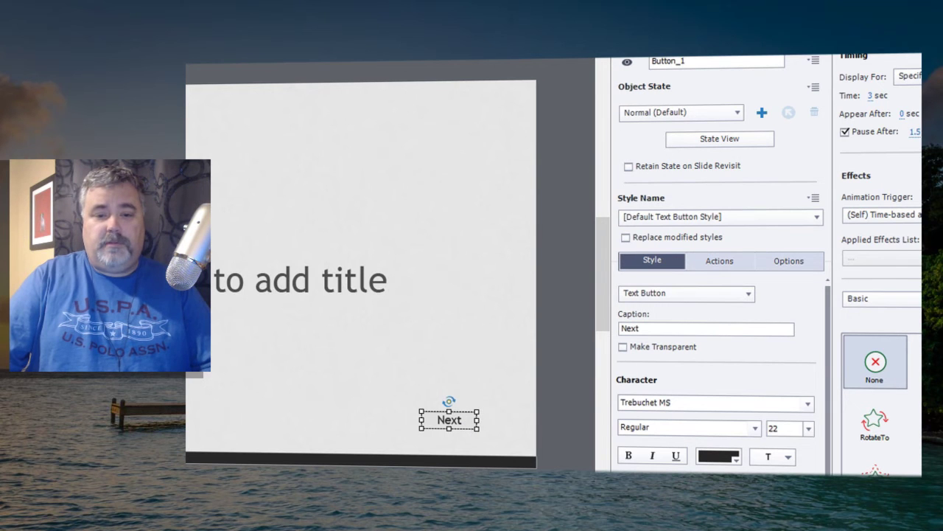
{"action": "left_click", "coordinate": [193, 402]}
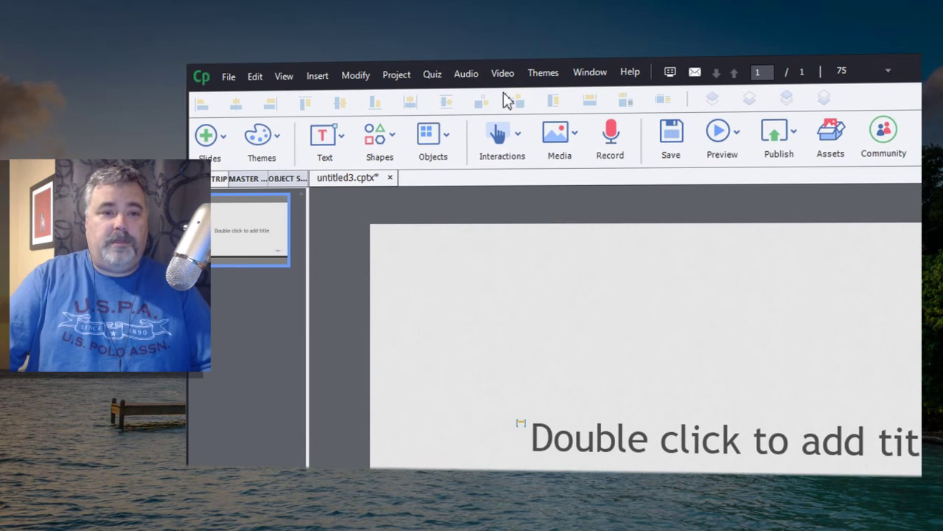
Step: Open the Skin Editor to examine the project's playbar settings, leaving them as they are
{"action": "left_click", "coordinate": [410, 78]}
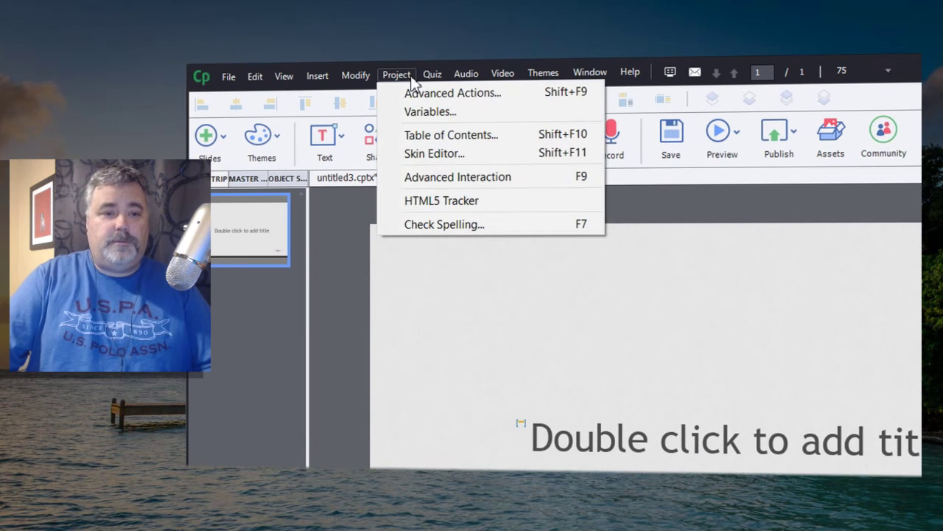
{"action": "left_click", "coordinate": [430, 154]}
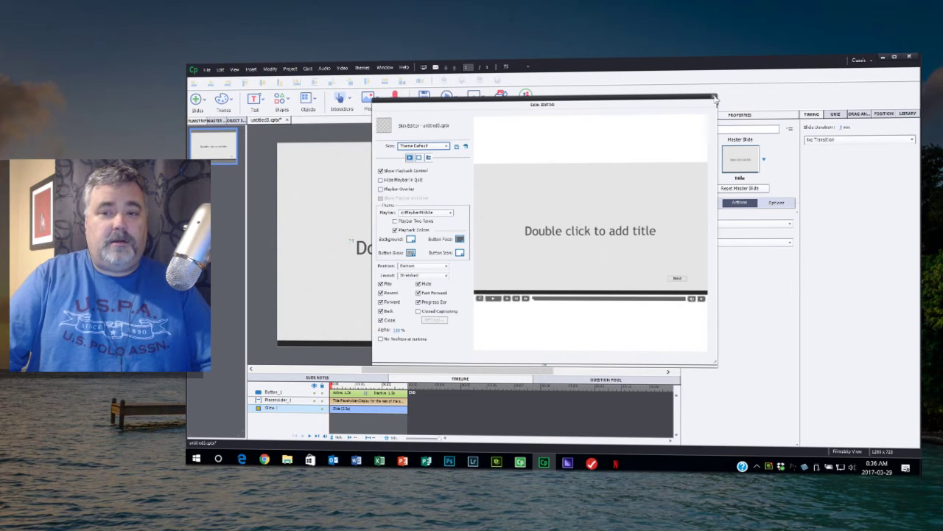
{"action": "left_click", "coordinate": [715, 98]}
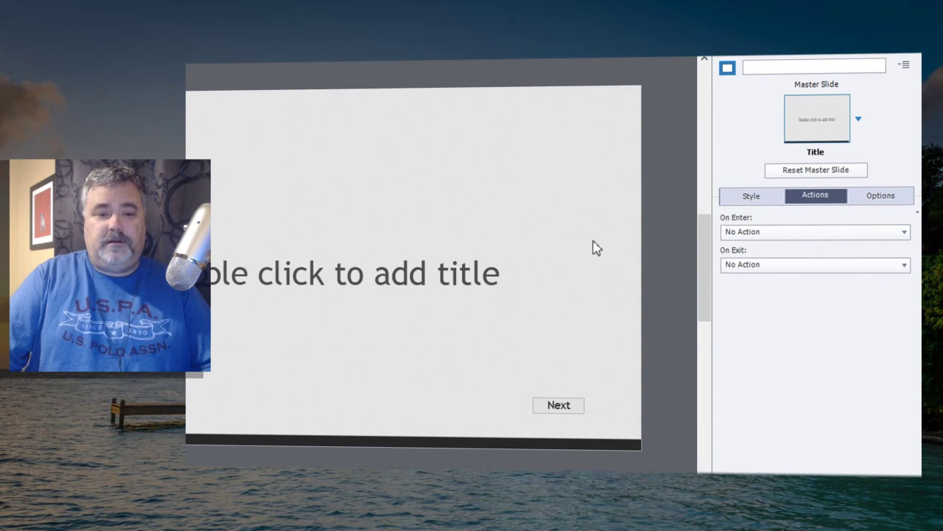
Step: Make the title slide's On Enter action assign cpCmndShowPlaybar with 0, and turn off Continue Playing the Project
{"action": "left_click", "coordinate": [811, 233]}
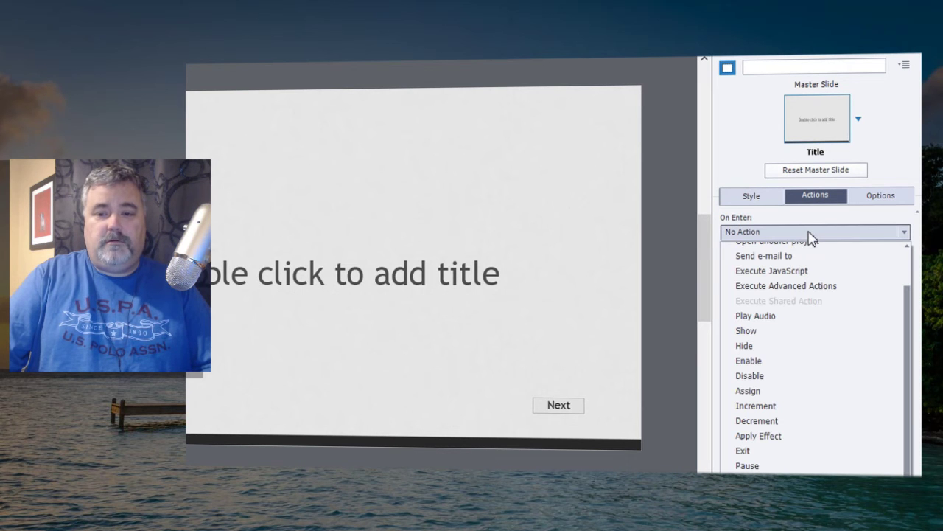
{"action": "left_click", "coordinate": [805, 397]}
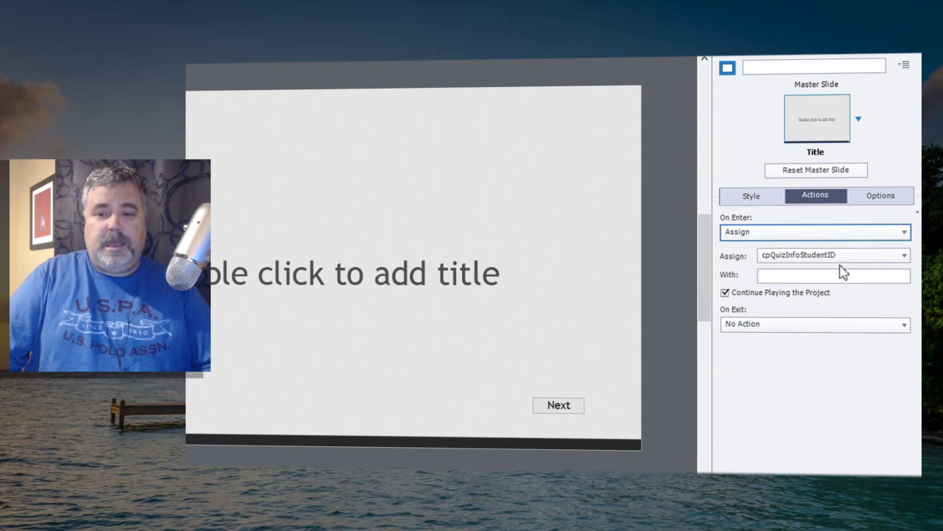
{"action": "left_click", "coordinate": [873, 258]}
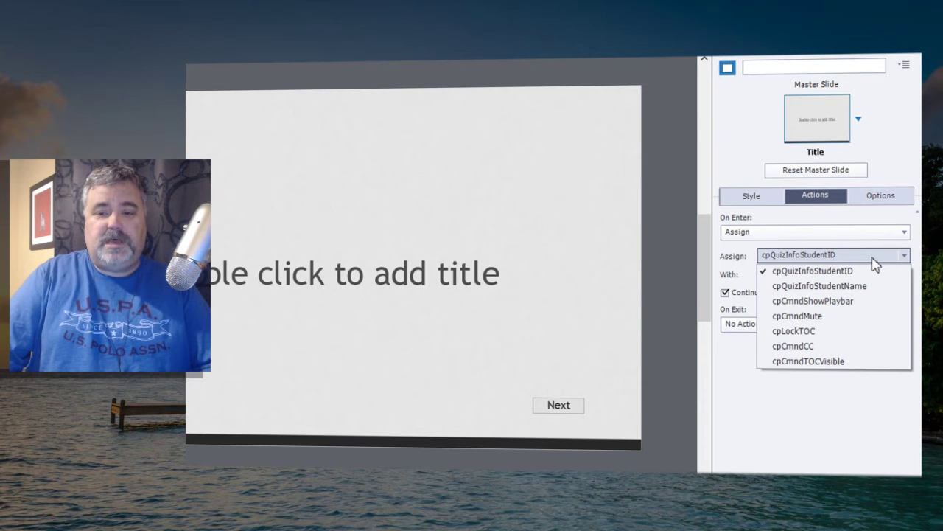
{"action": "left_click", "coordinate": [876, 311]}
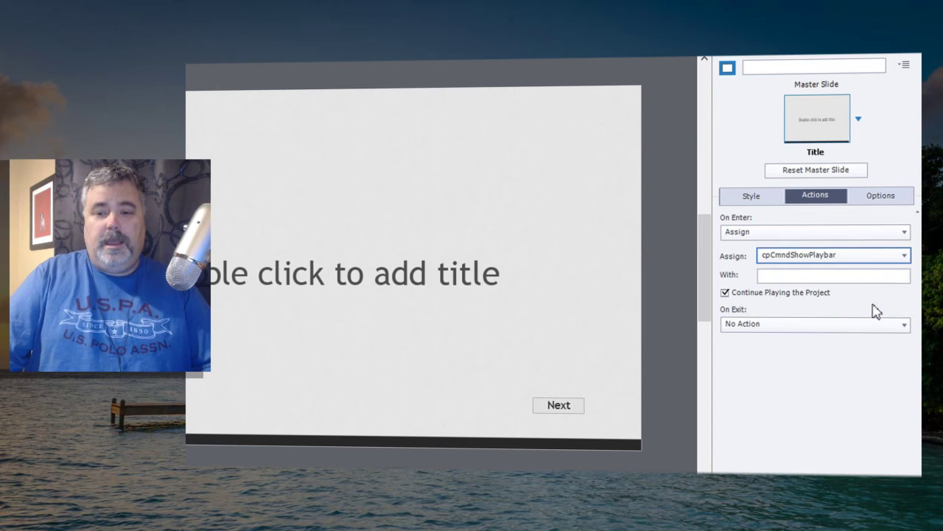
{"action": "left_click", "coordinate": [799, 276]}
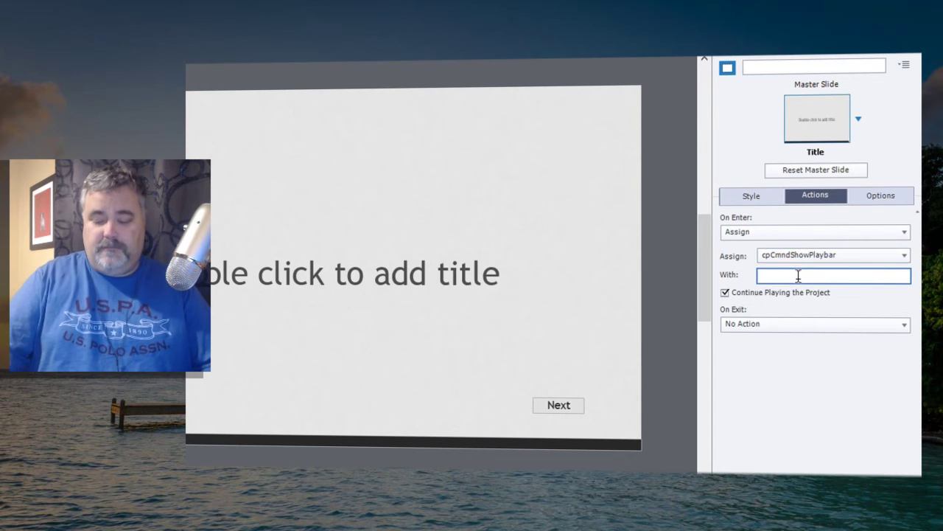
{"action": "type", "text": "0"}
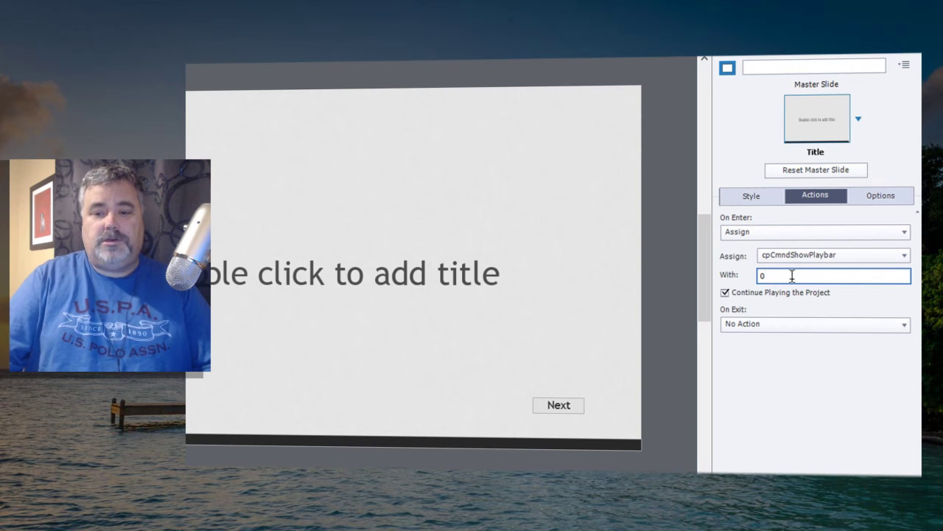
{"action": "left_click", "coordinate": [725, 293]}
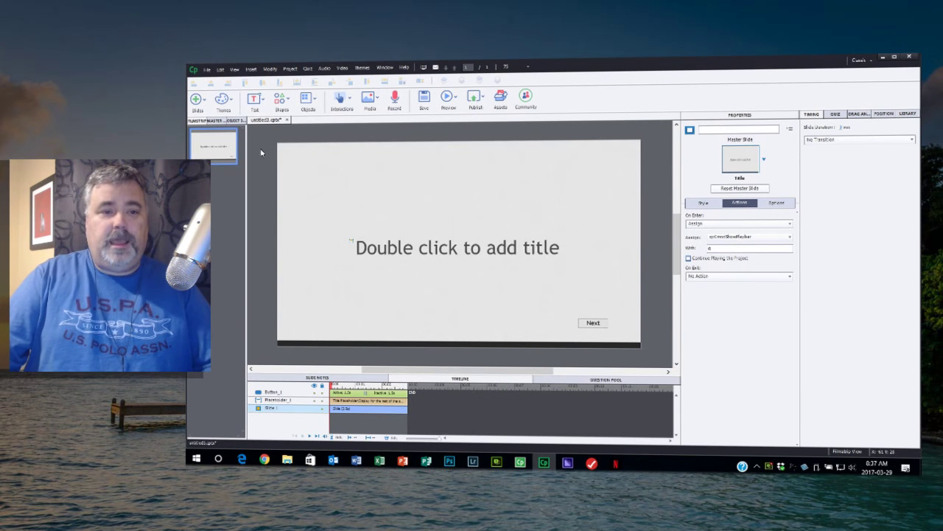
Step: Add a content slide and make its On Enter action assign cpCmndShowPlaybar with 1, with Continue Playing the Project off
{"action": "left_click", "coordinate": [204, 103]}
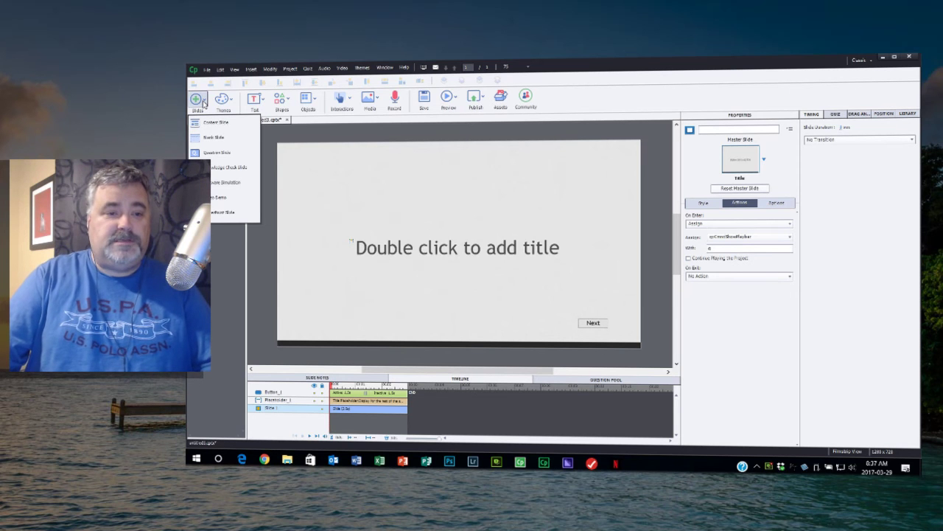
{"action": "left_click", "coordinate": [206, 123]}
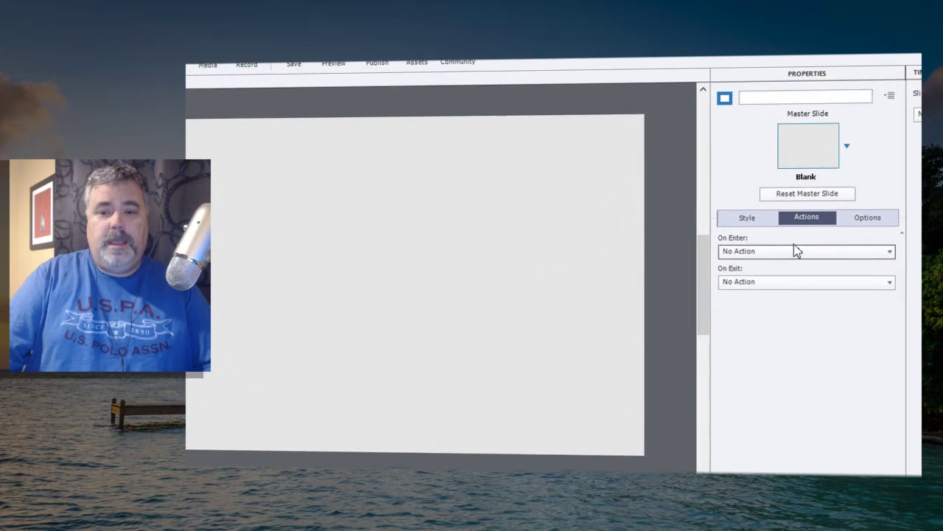
{"action": "left_click", "coordinate": [786, 256]}
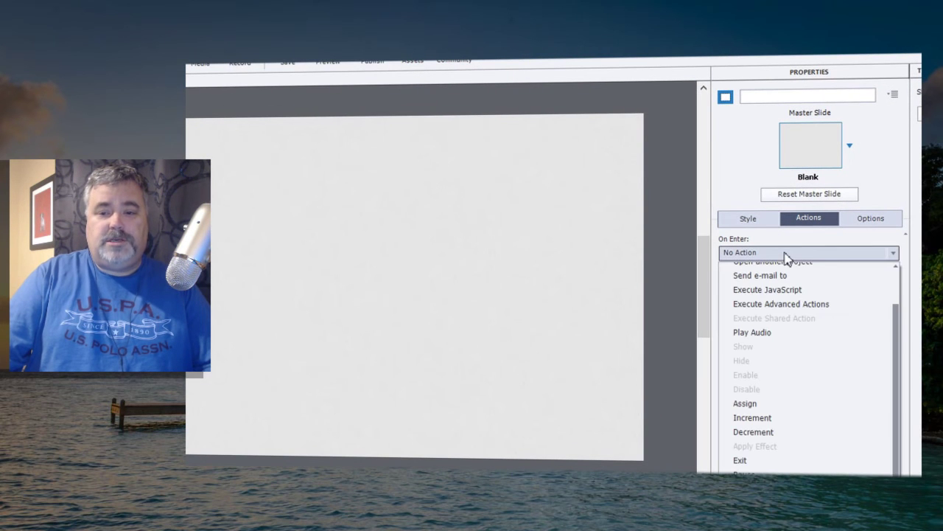
{"action": "left_click", "coordinate": [779, 403]}
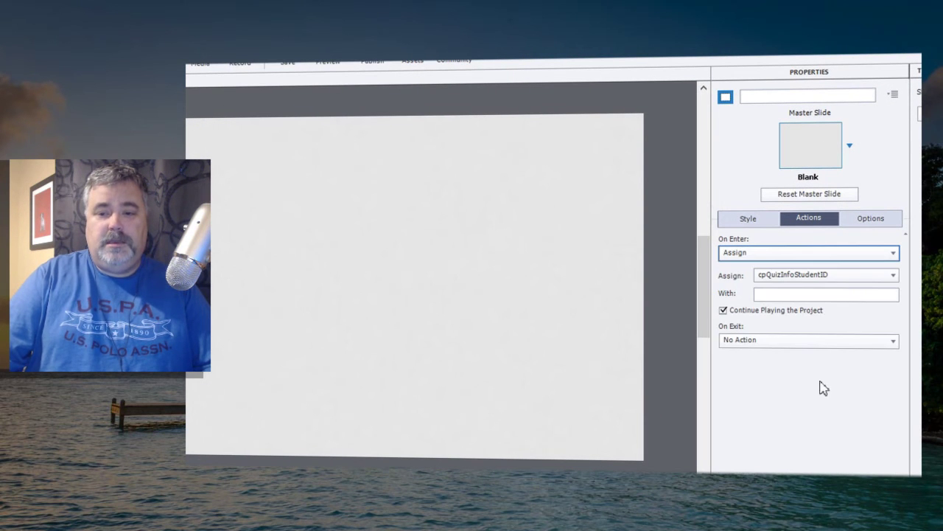
{"action": "left_click", "coordinate": [850, 278]}
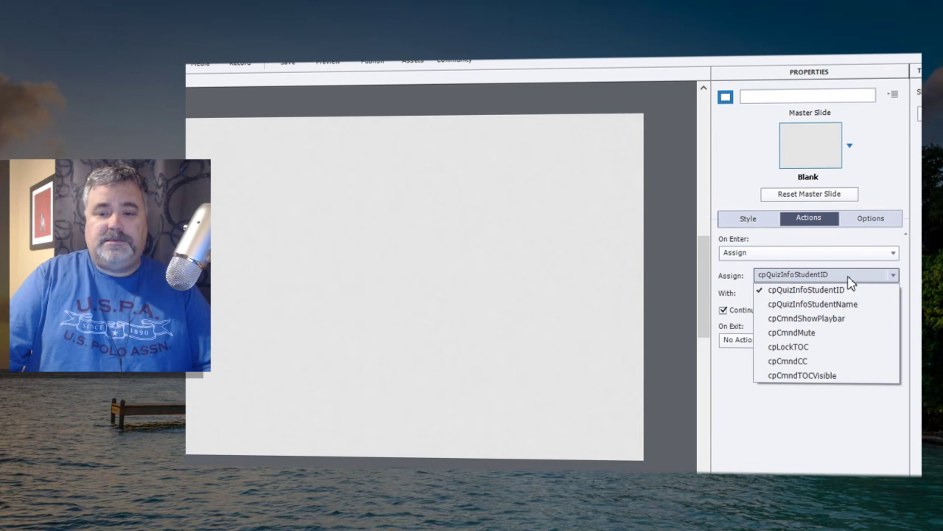
{"action": "left_click", "coordinate": [852, 318]}
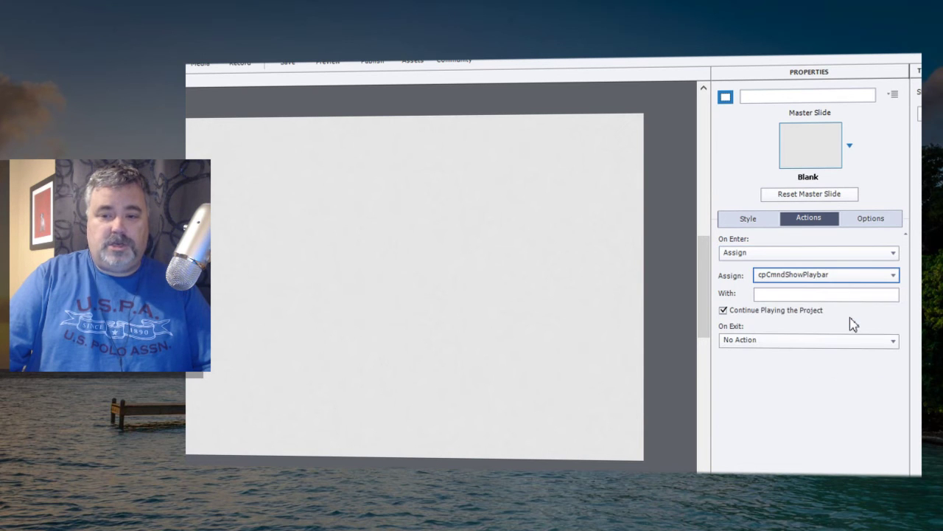
{"action": "left_click", "coordinate": [804, 294]}
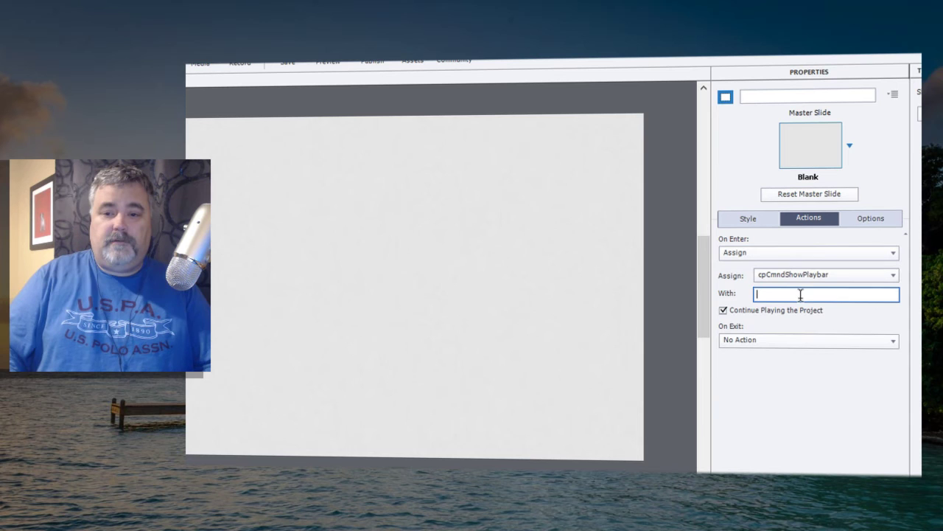
{"action": "type", "text": "1"}
{"action": "key", "text": "Return"}
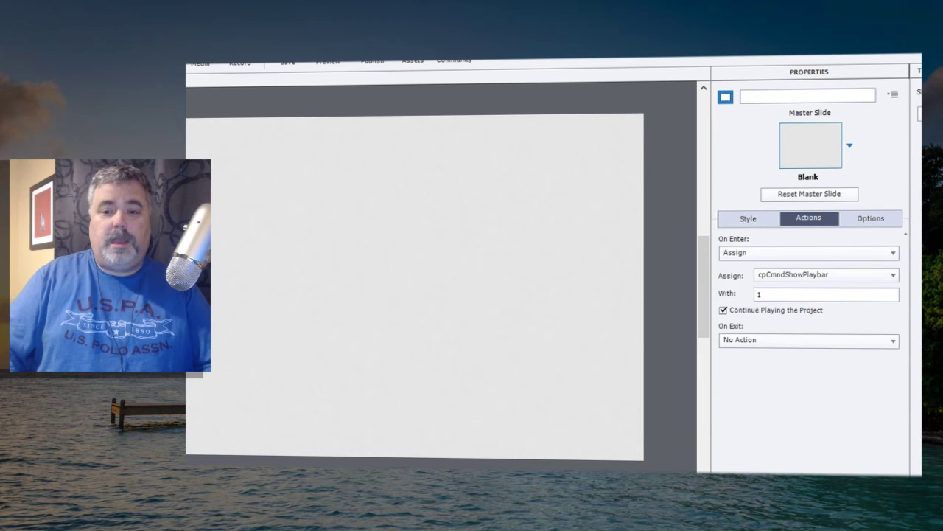
{"action": "left_click", "coordinate": [724, 311]}
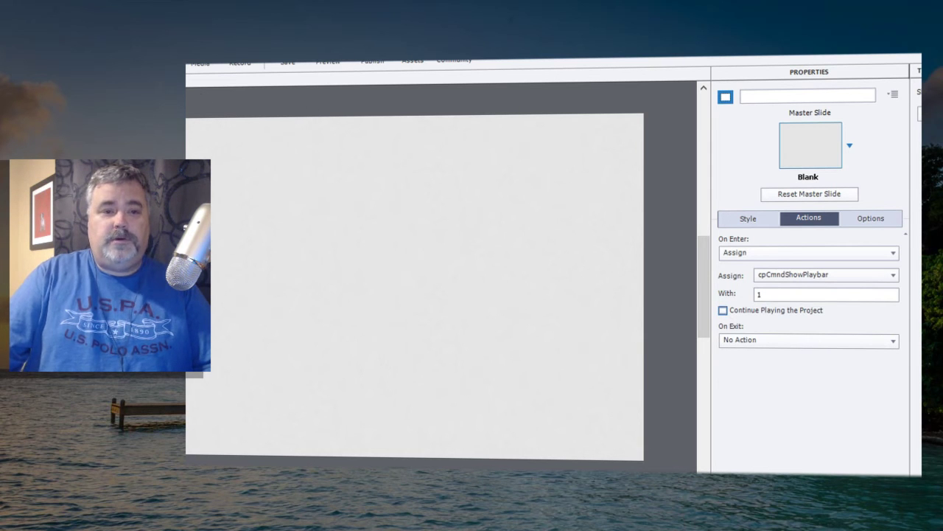
Step: Insert a button near the second slide's lower-right corner and set its caption to Next
{"action": "left_click", "coordinate": [187, 63]}
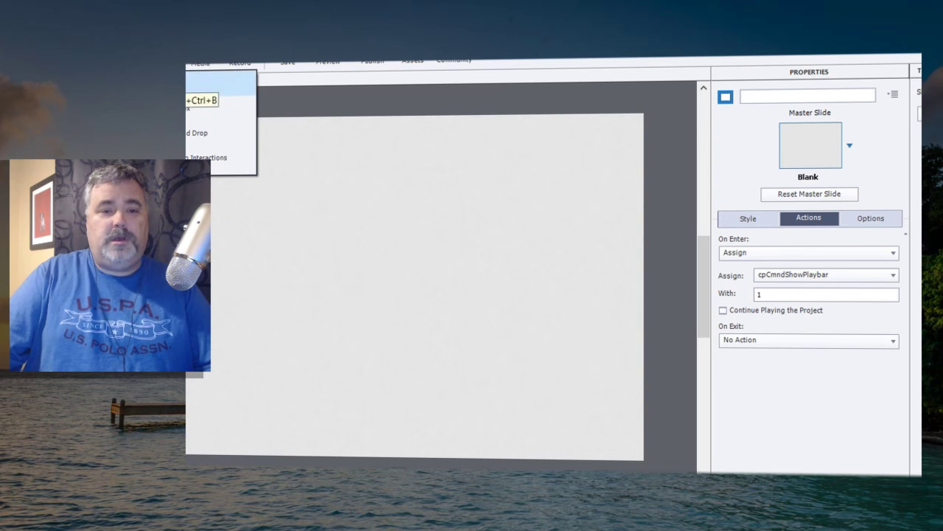
{"action": "key", "text": "Escape"}
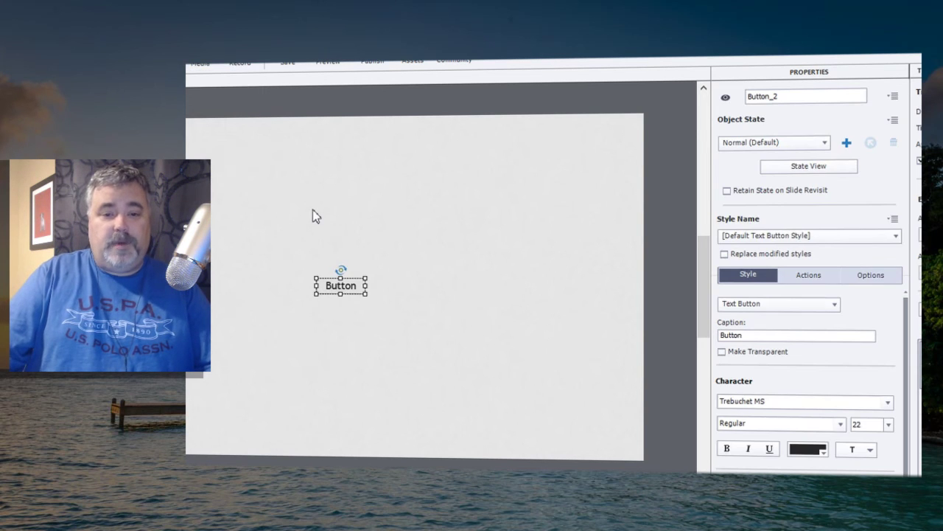
{"action": "left_click_drag", "start_coordinate": [354, 290], "coordinate": [613, 429]}
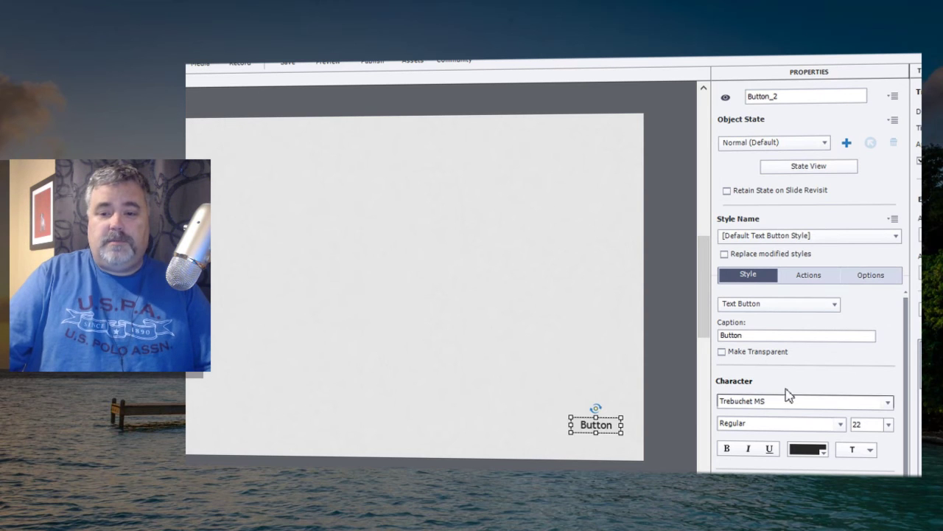
{"action": "left_click_drag", "start_coordinate": [758, 335], "coordinate": [685, 329]}
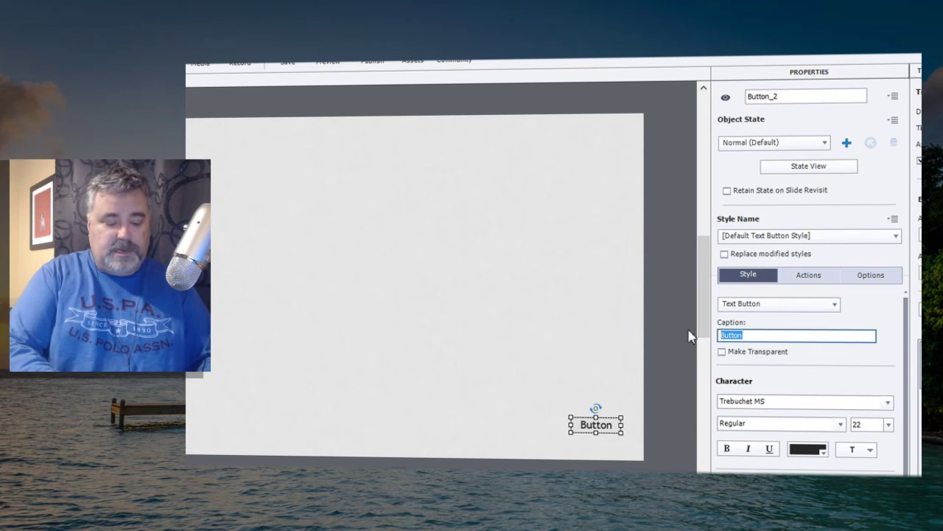
{"action": "type", "text": "Next"}
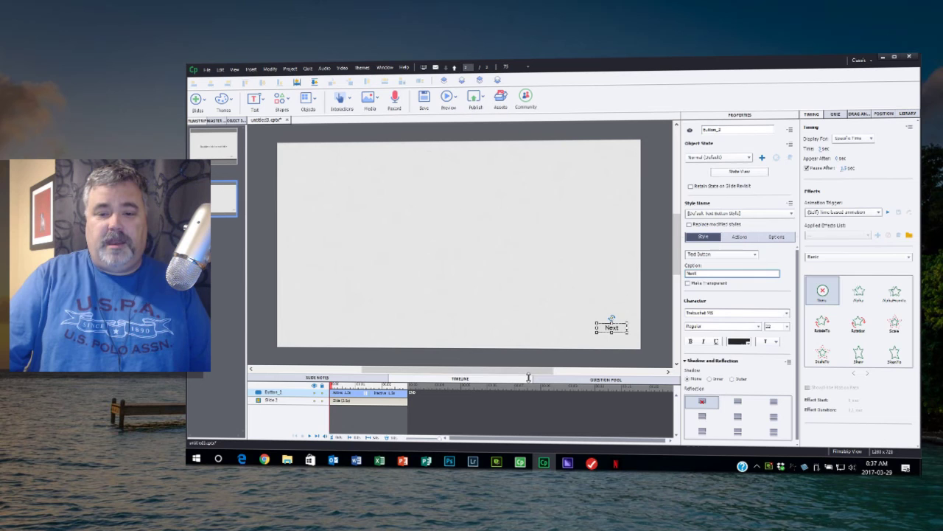
{"action": "left_click", "coordinate": [550, 243]}
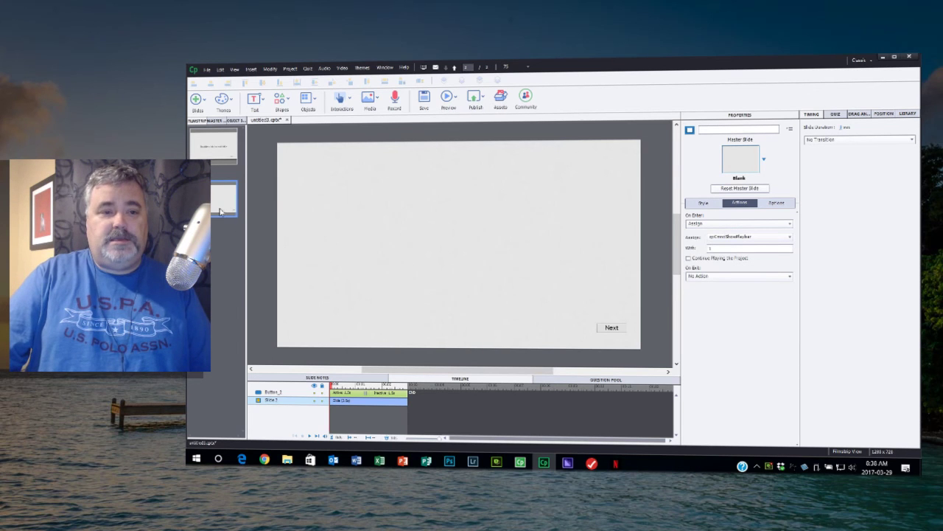
Step: Add a third content slide and set its On Enter action to Execute Advanced Actions
{"action": "left_click", "coordinate": [205, 104]}
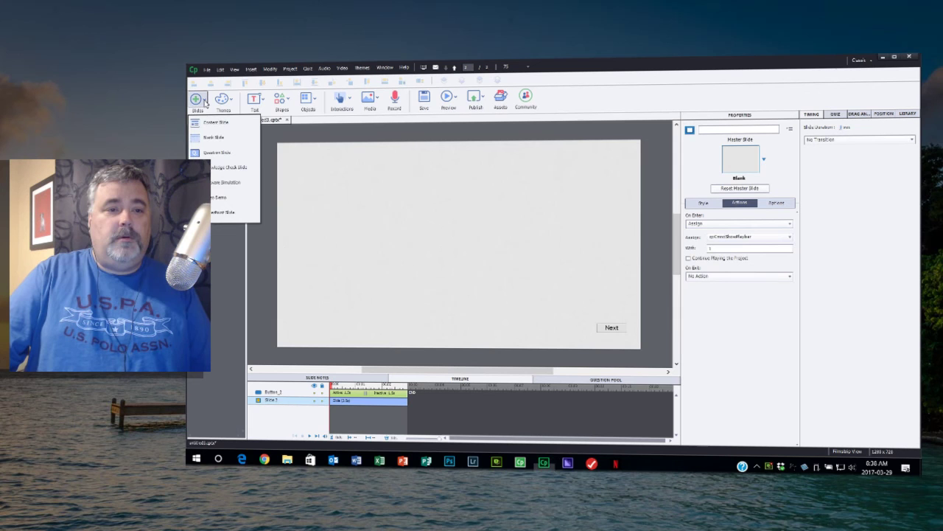
{"action": "left_click", "coordinate": [210, 122]}
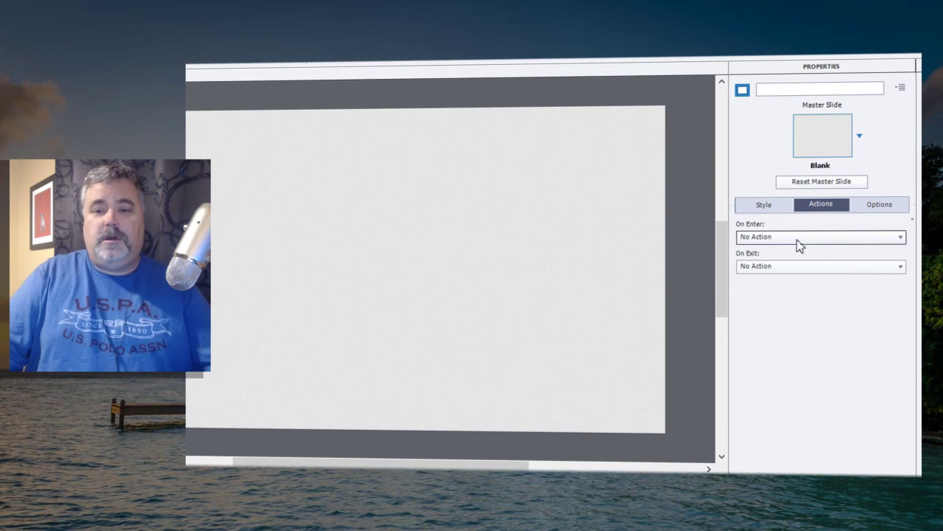
{"action": "left_click", "coordinate": [800, 239]}
{"action": "left_click", "coordinate": [811, 286]}
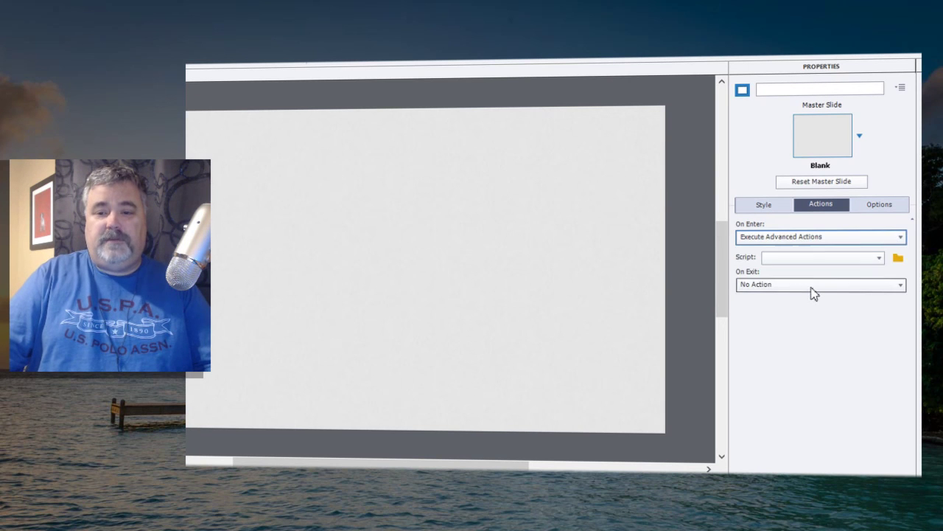
Step: Start a new standard advanced action for the third slide's On Enter script and name it PlaybarOn
{"action": "left_click", "coordinate": [898, 258]}
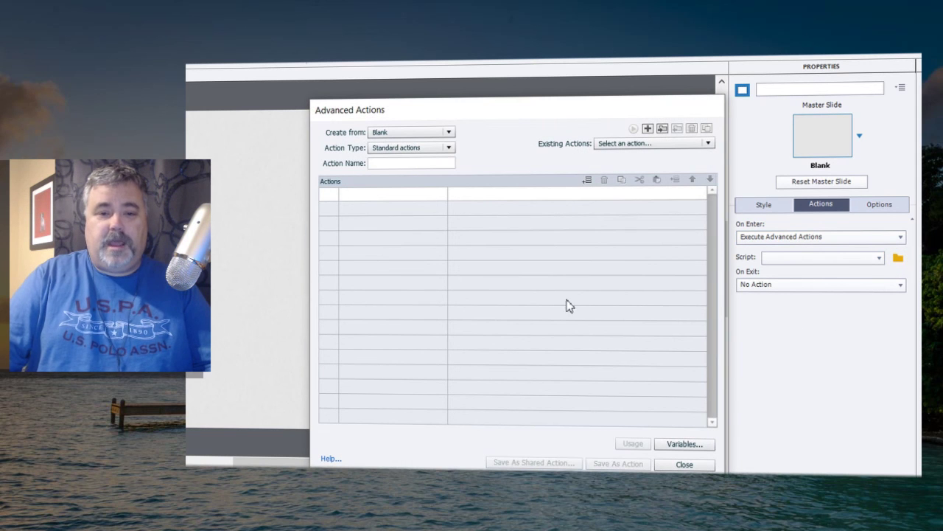
{"action": "left_click", "coordinate": [379, 163]}
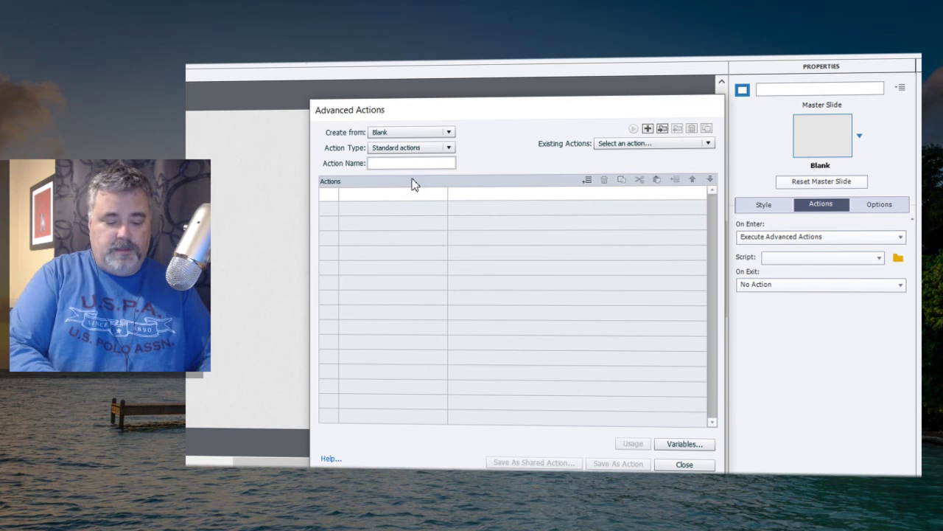
{"action": "type", "text": "Playbar"}
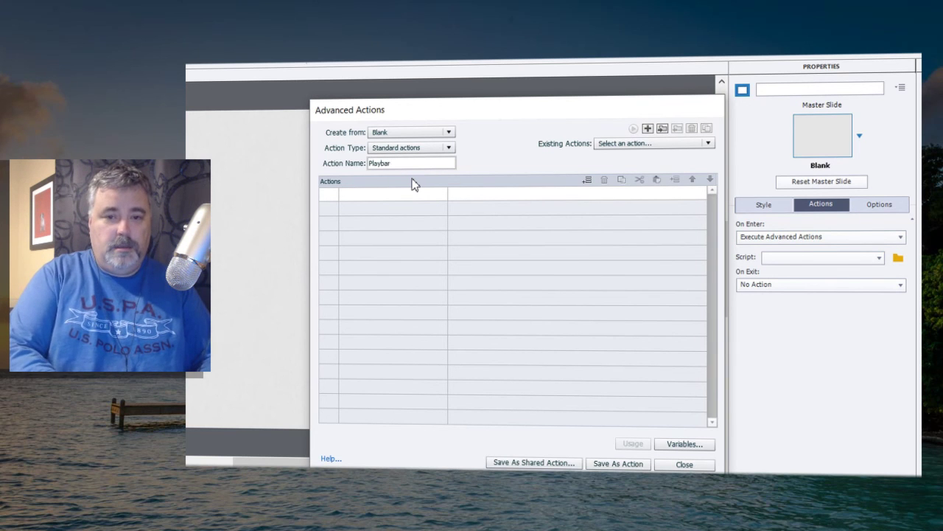
{"action": "type", "text": "On"}
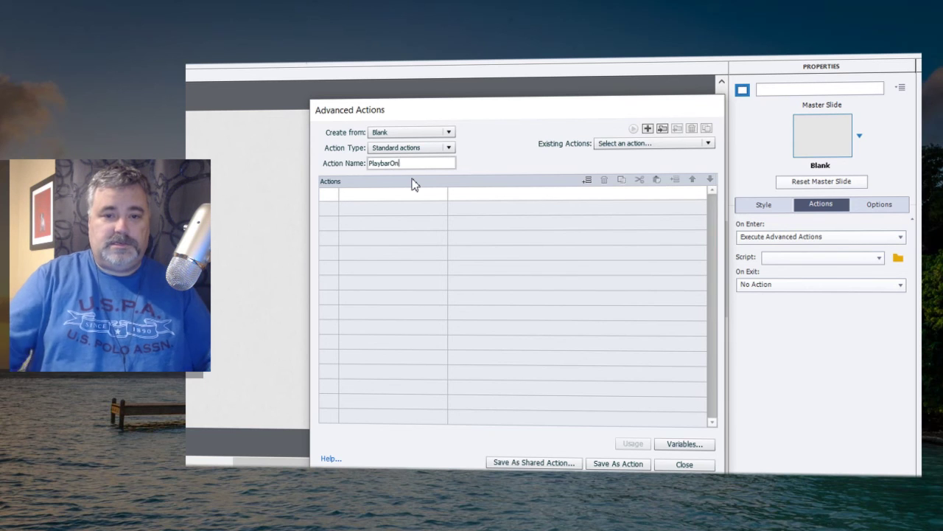
Step: Make the first line of the PlaybarOn action assign cpCmndShowPlaybar with the literal 1
{"action": "left_click", "coordinate": [371, 197]}
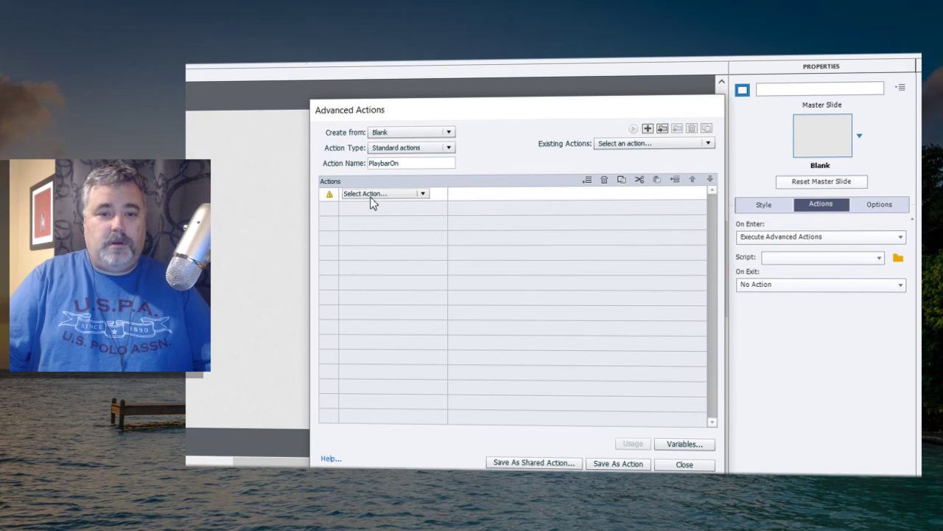
{"action": "left_click", "coordinate": [372, 195]}
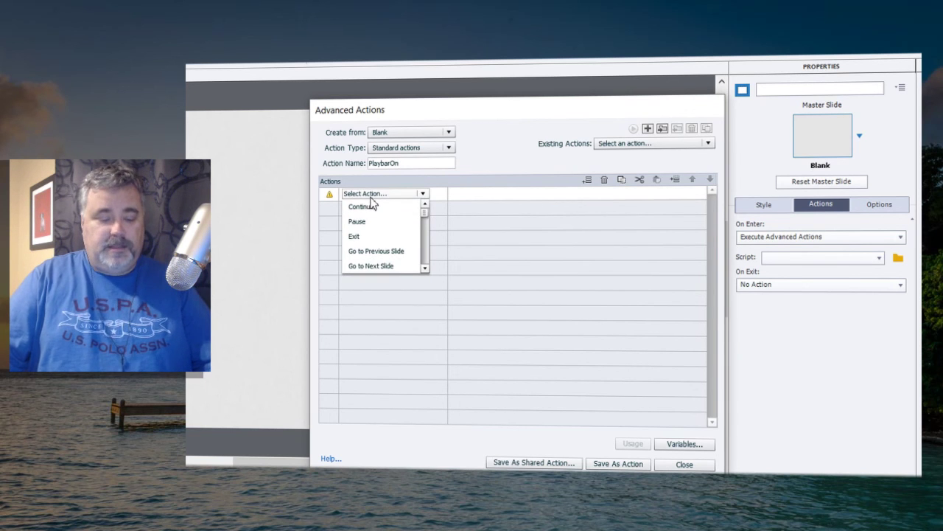
{"action": "scroll", "coordinate": [372, 205], "scroll_direction": "down", "scroll_amount": 3}
{"action": "left_click", "coordinate": [372, 206]}
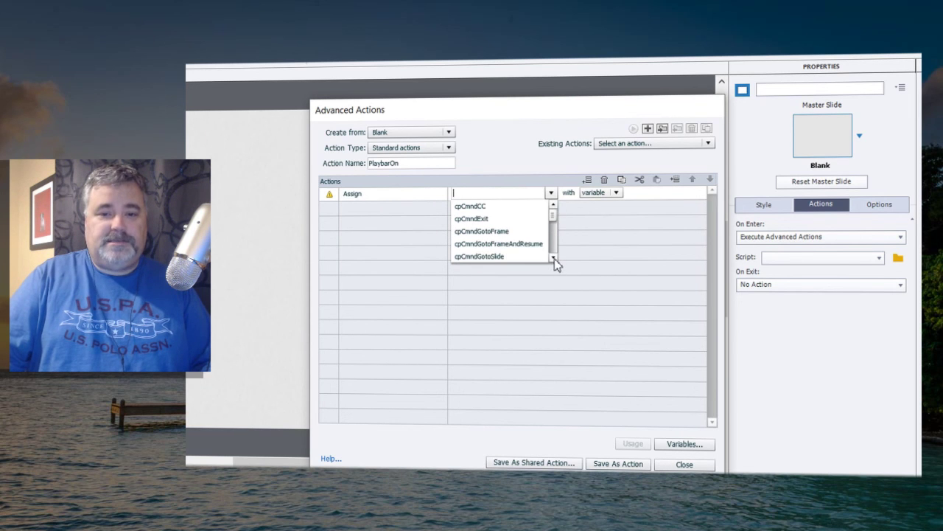
{"action": "left_click", "coordinate": [553, 259]}
{"action": "left_click", "coordinate": [553, 259]}
{"action": "left_click", "coordinate": [554, 258]}
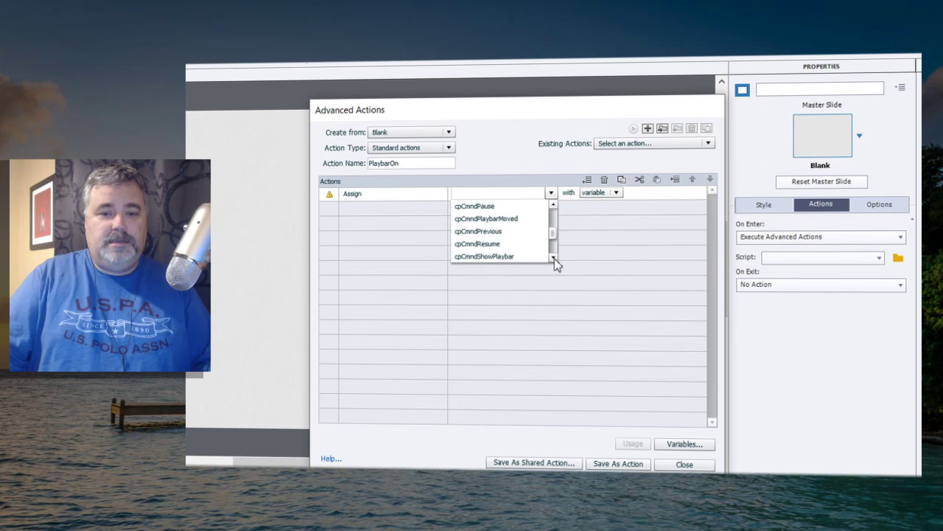
{"action": "left_click", "coordinate": [554, 259]}
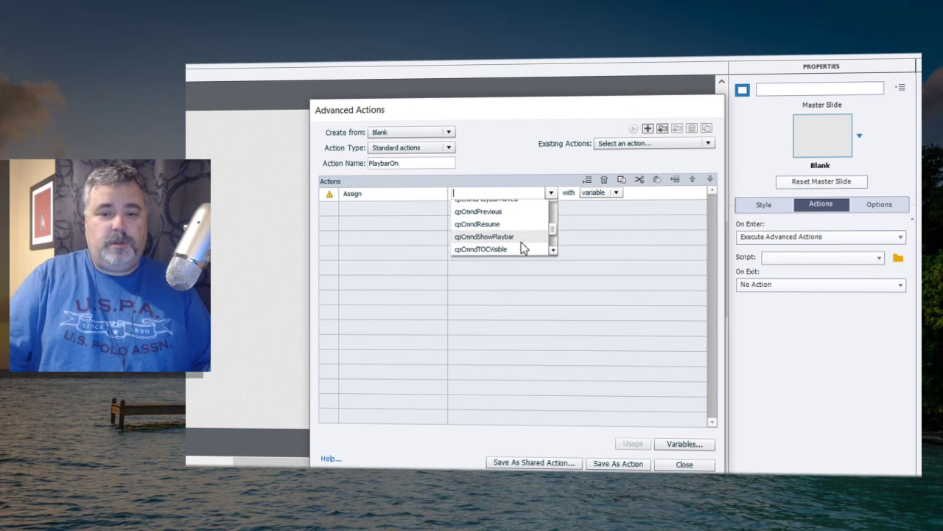
{"action": "left_click", "coordinate": [522, 243]}
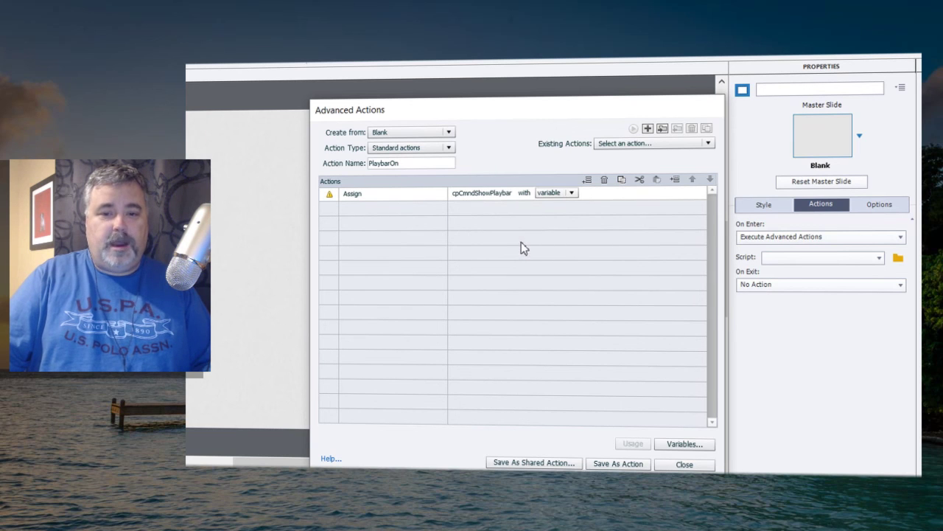
{"action": "left_click", "coordinate": [572, 193]}
{"action": "left_click", "coordinate": [558, 218]}
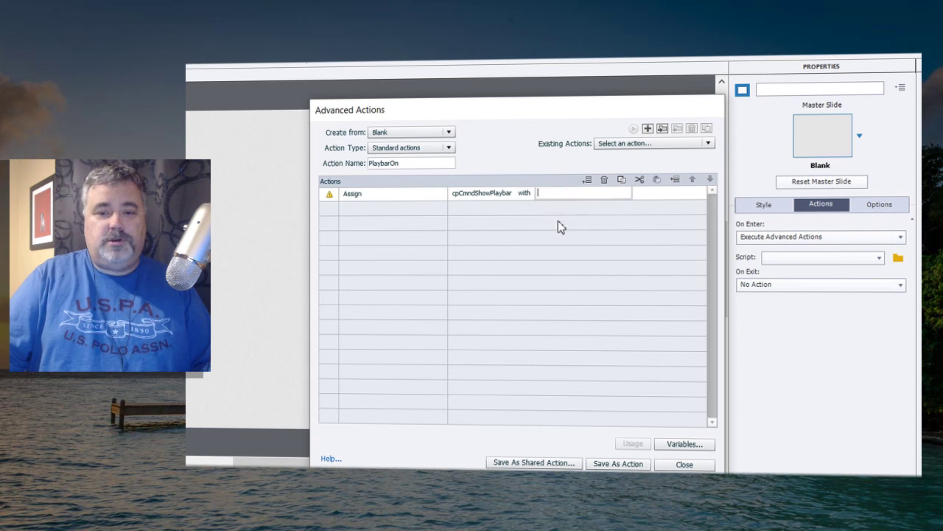
{"action": "type", "text": "1"}
{"action": "key", "text": "Return"}
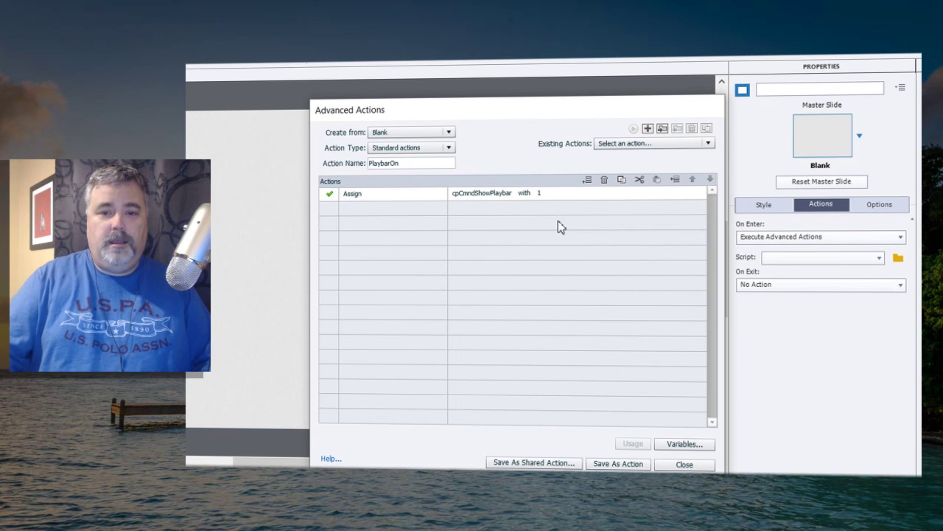
Step: Add a second line to the PlaybarOn action that assigns cpCmndCC with the literal 1
{"action": "left_click", "coordinate": [379, 213]}
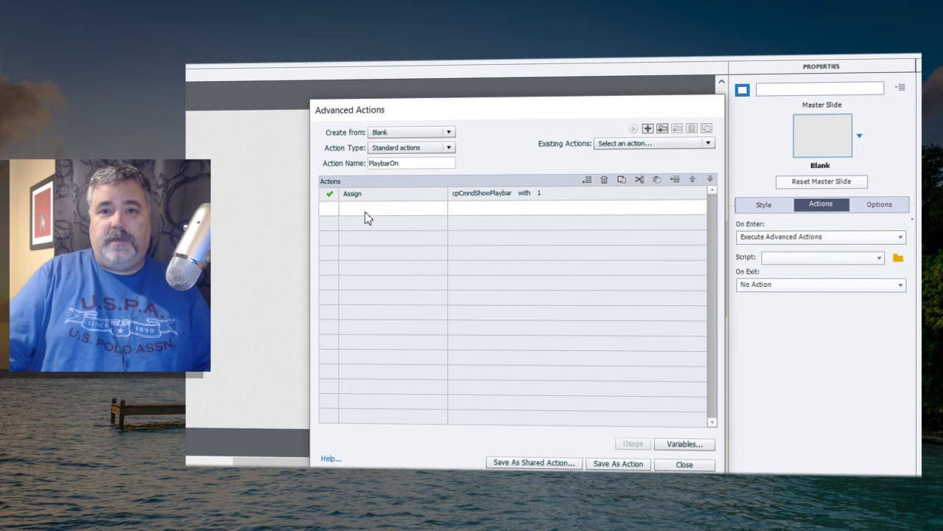
{"action": "left_click", "coordinate": [366, 215]}
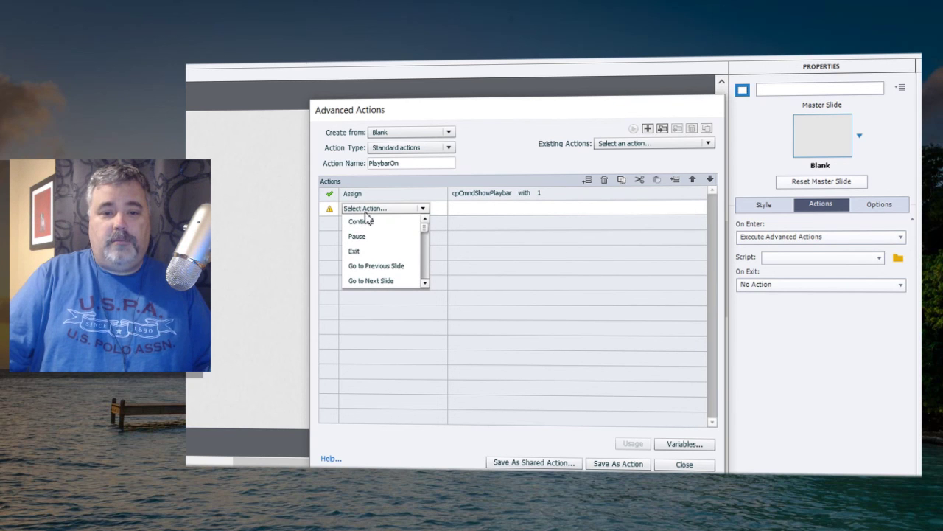
{"action": "scroll", "coordinate": [427, 286], "scroll_direction": "down", "scroll_amount": 6}
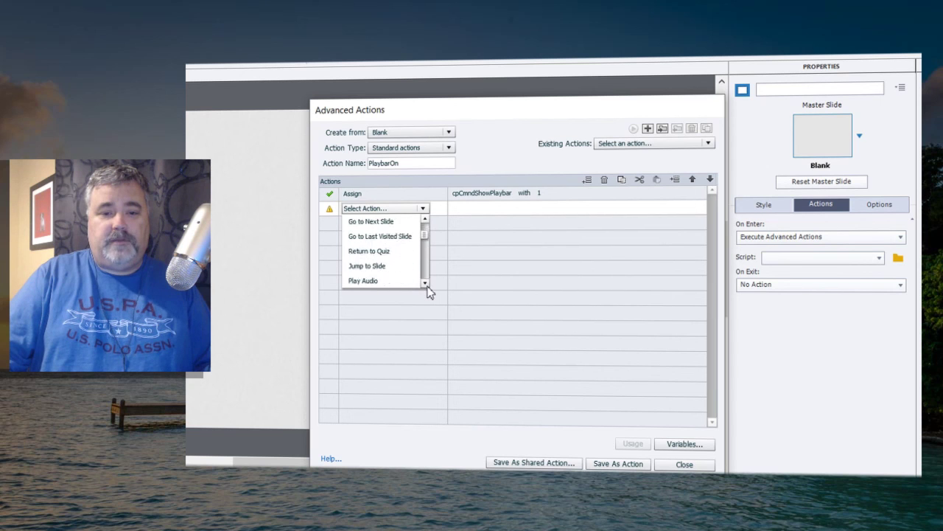
{"action": "scroll", "coordinate": [428, 287], "scroll_direction": "down", "scroll_amount": 7}
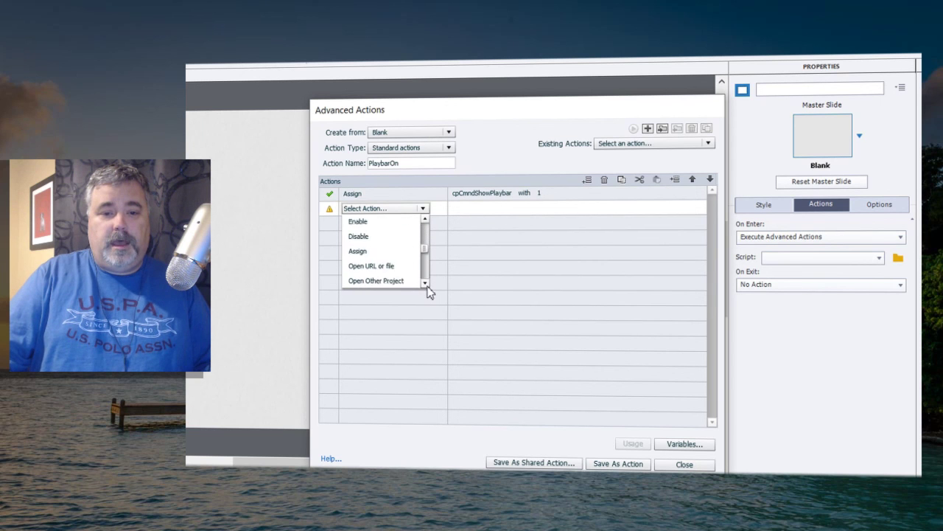
{"action": "left_click", "coordinate": [391, 241]}
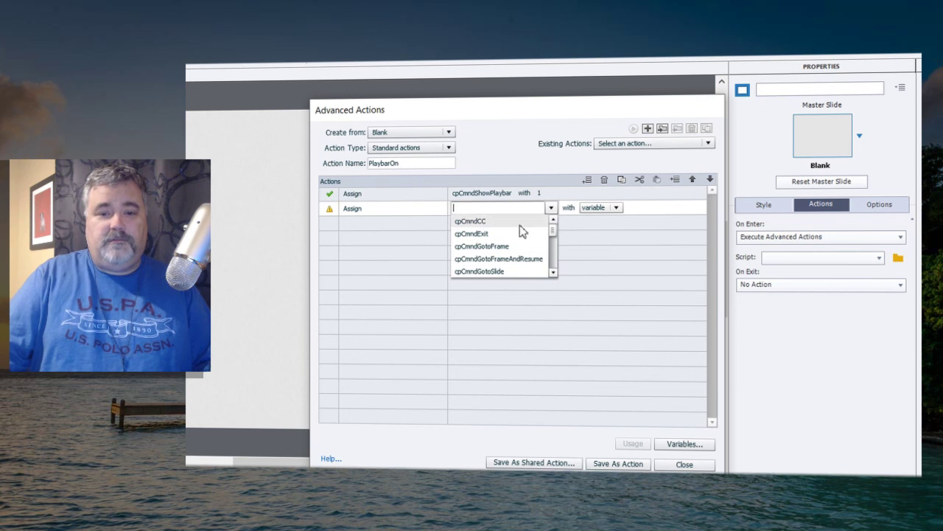
{"action": "left_click", "coordinate": [507, 223]}
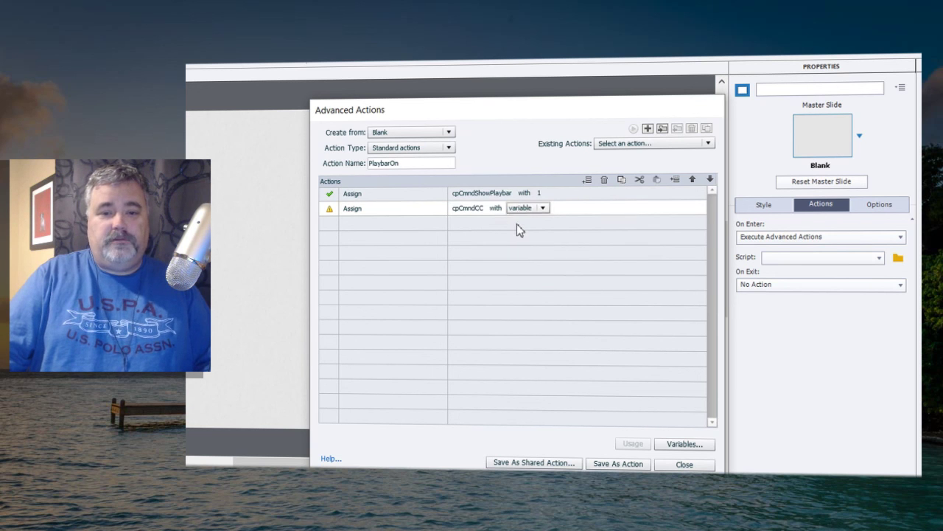
{"action": "left_click", "coordinate": [544, 208]}
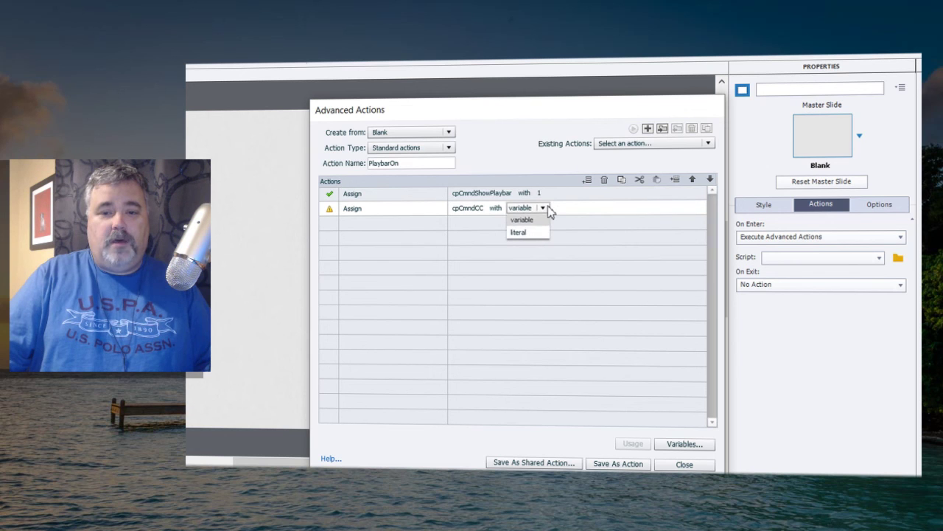
{"action": "left_click", "coordinate": [524, 233]}
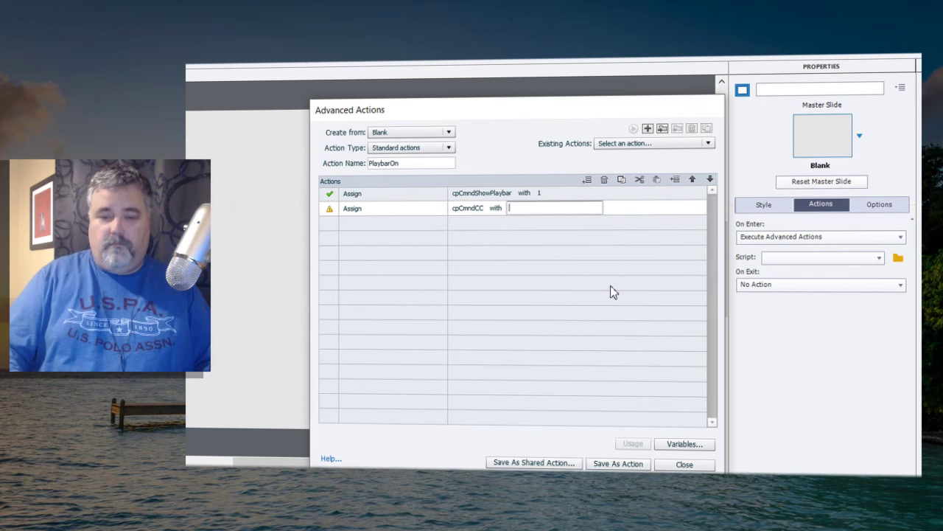
{"action": "type", "text": "1"}
{"action": "key", "text": "Return"}
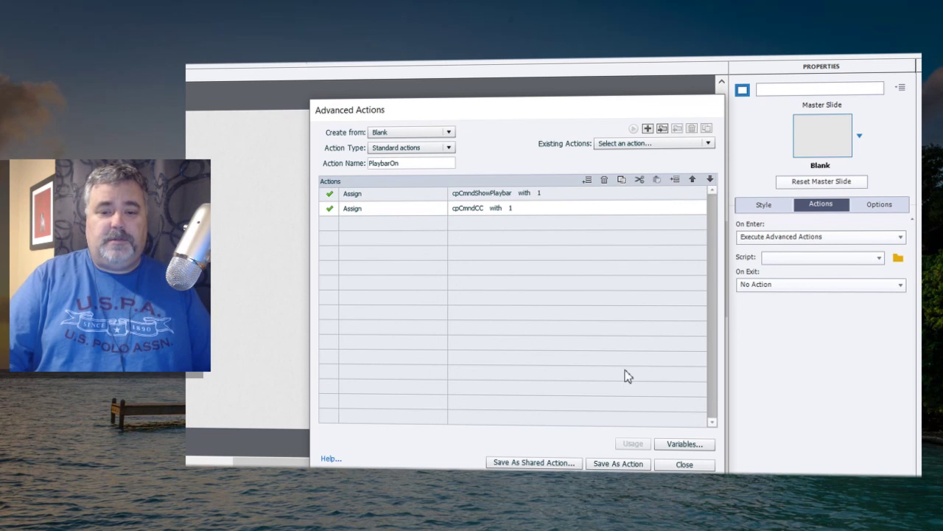
Step: Save PlaybarOn as an advanced action and return to the third slide
{"action": "left_click", "coordinate": [619, 464]}
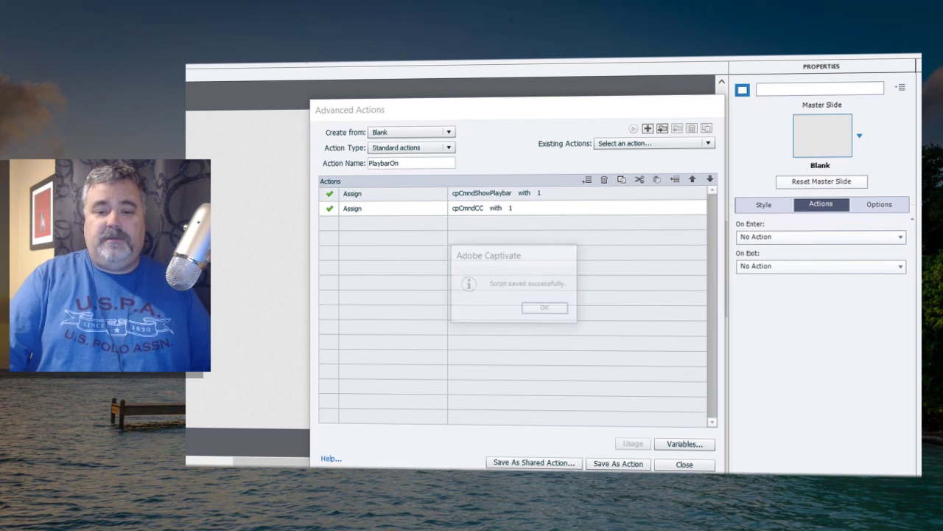
{"action": "left_click", "coordinate": [553, 308]}
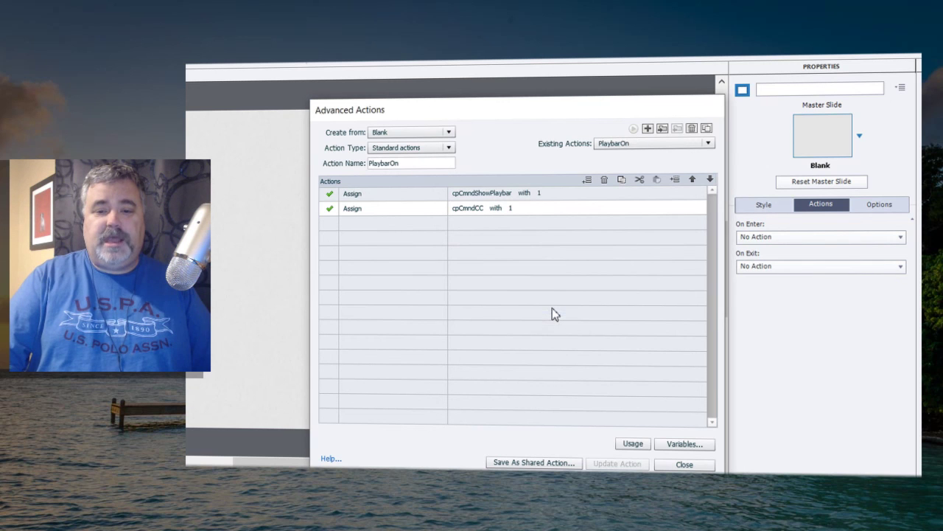
{"action": "left_click", "coordinate": [703, 465]}
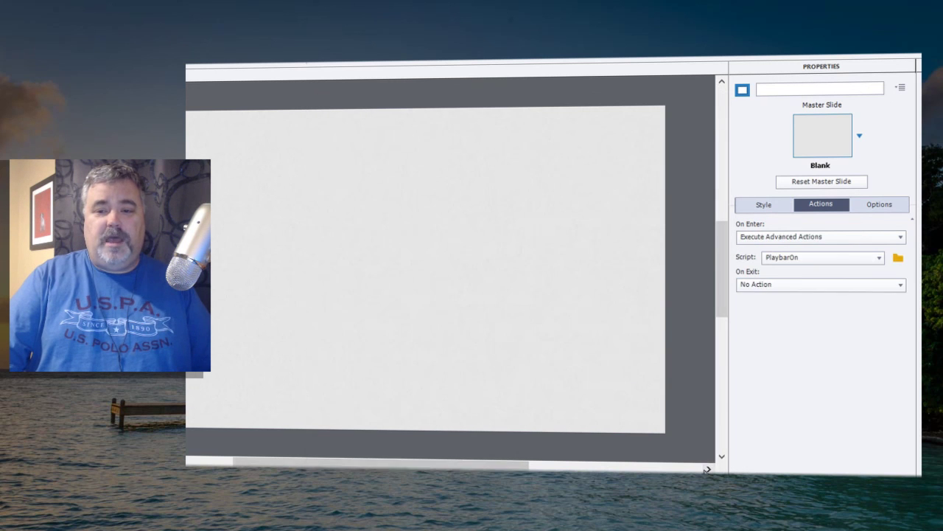